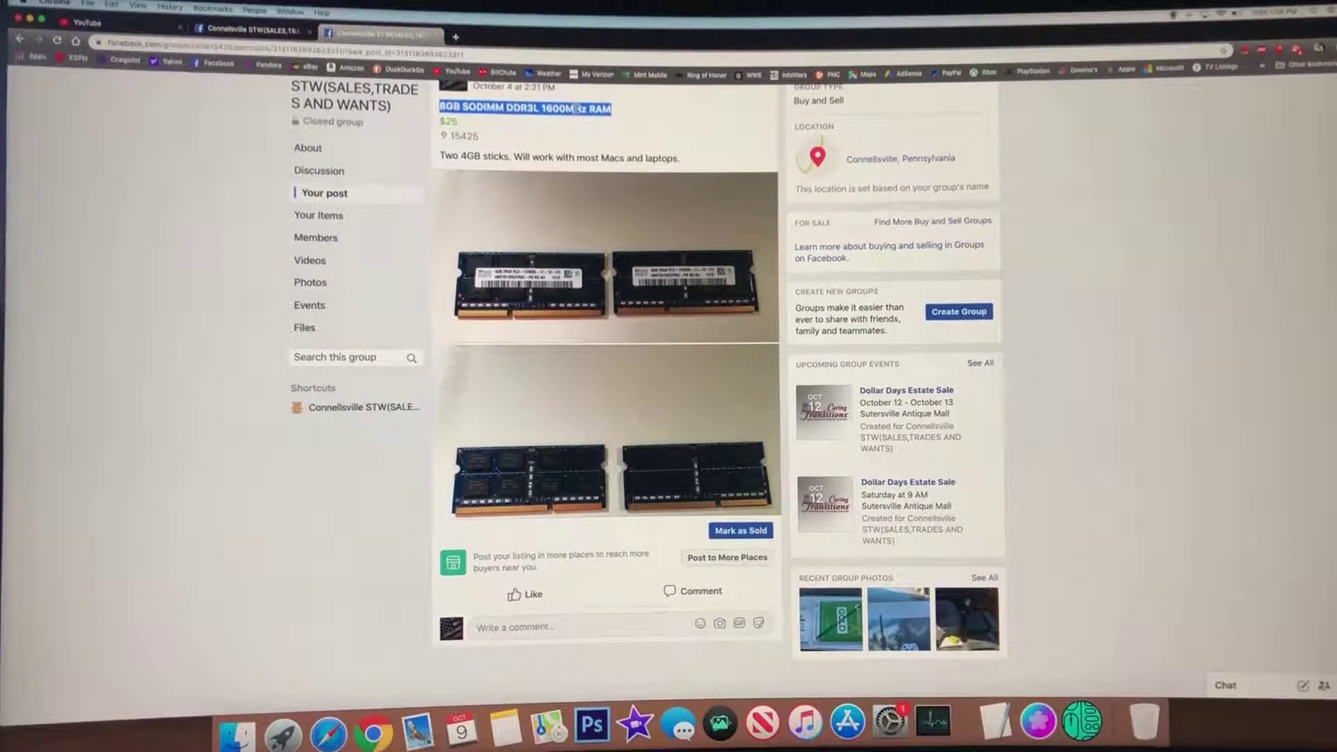
Copy the RAM listing's title from the old post and switch to the empty Sell Something form.
{"action": "right_click", "coordinate": [578, 108]}
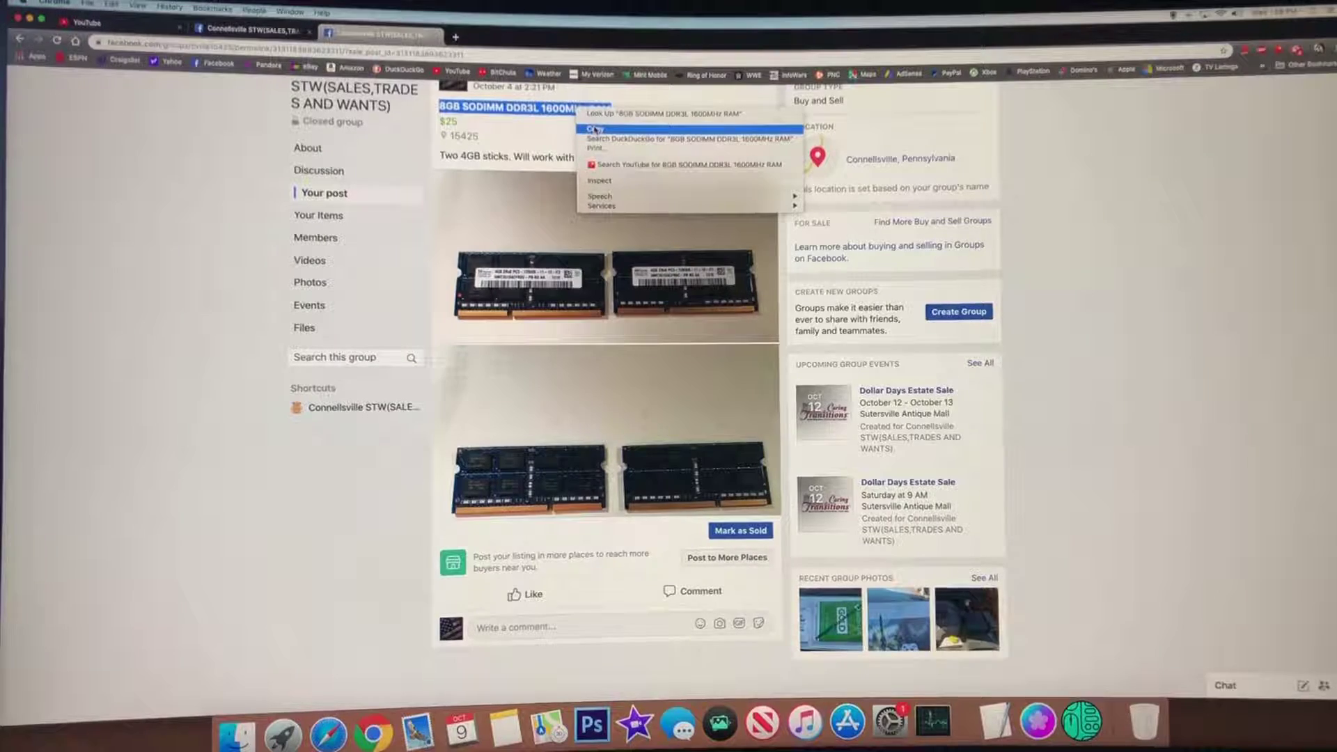
{"action": "left_click", "coordinate": [595, 130]}
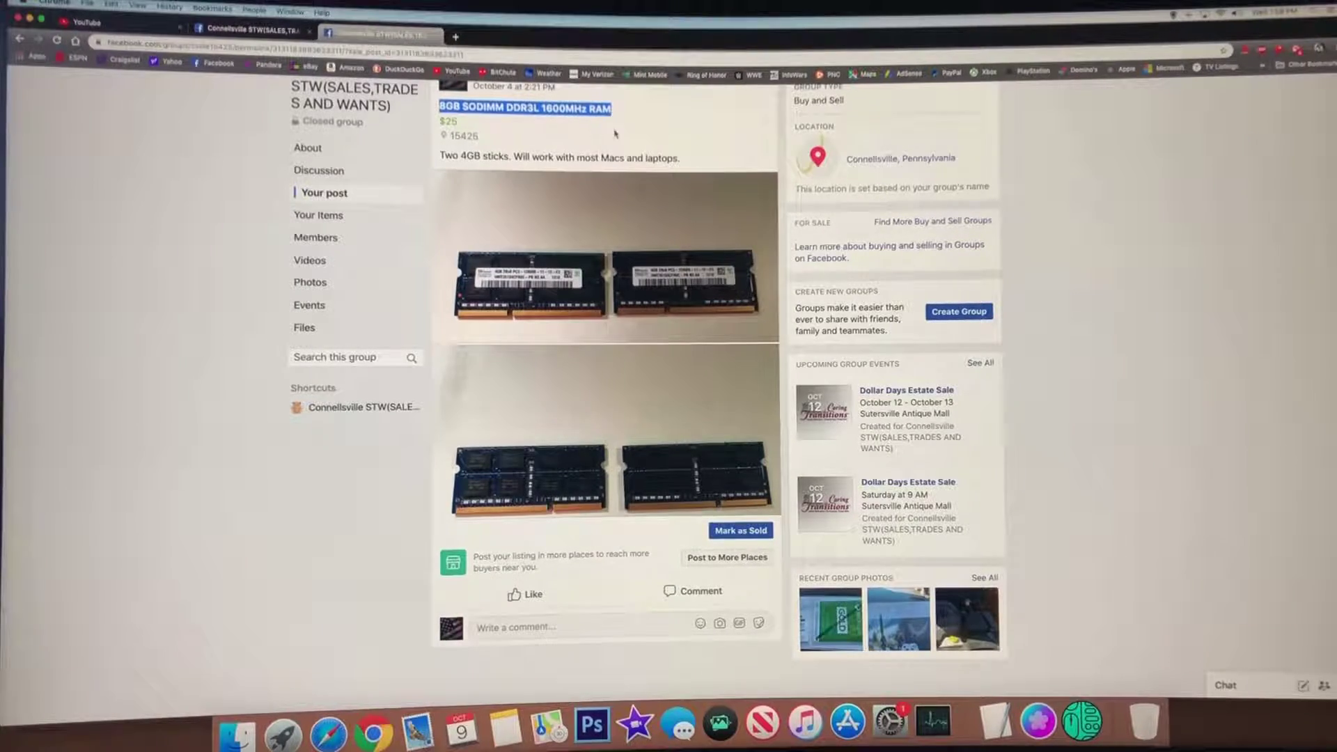
{"action": "left_click", "coordinate": [256, 31]}
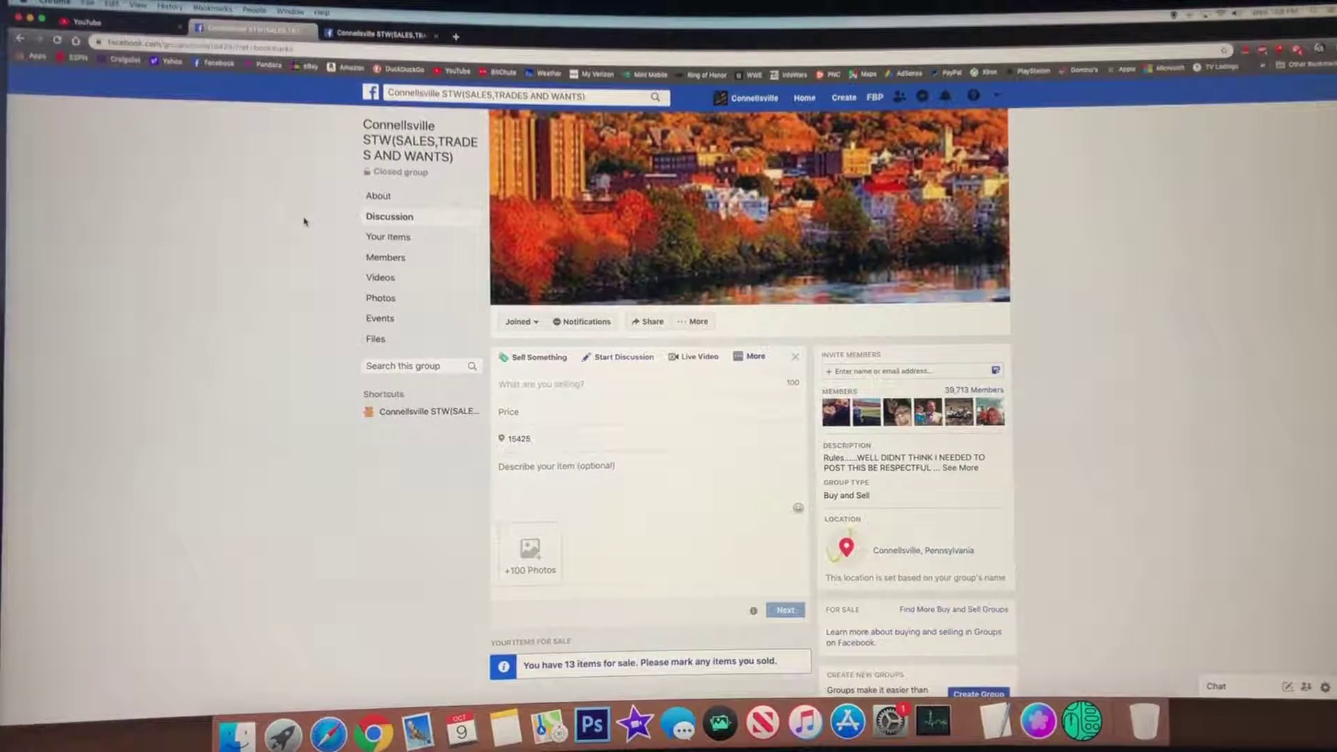
Switch between the RAM post and the sell form, dismissing the title's right-click menu.
{"action": "left_click", "coordinate": [377, 35]}
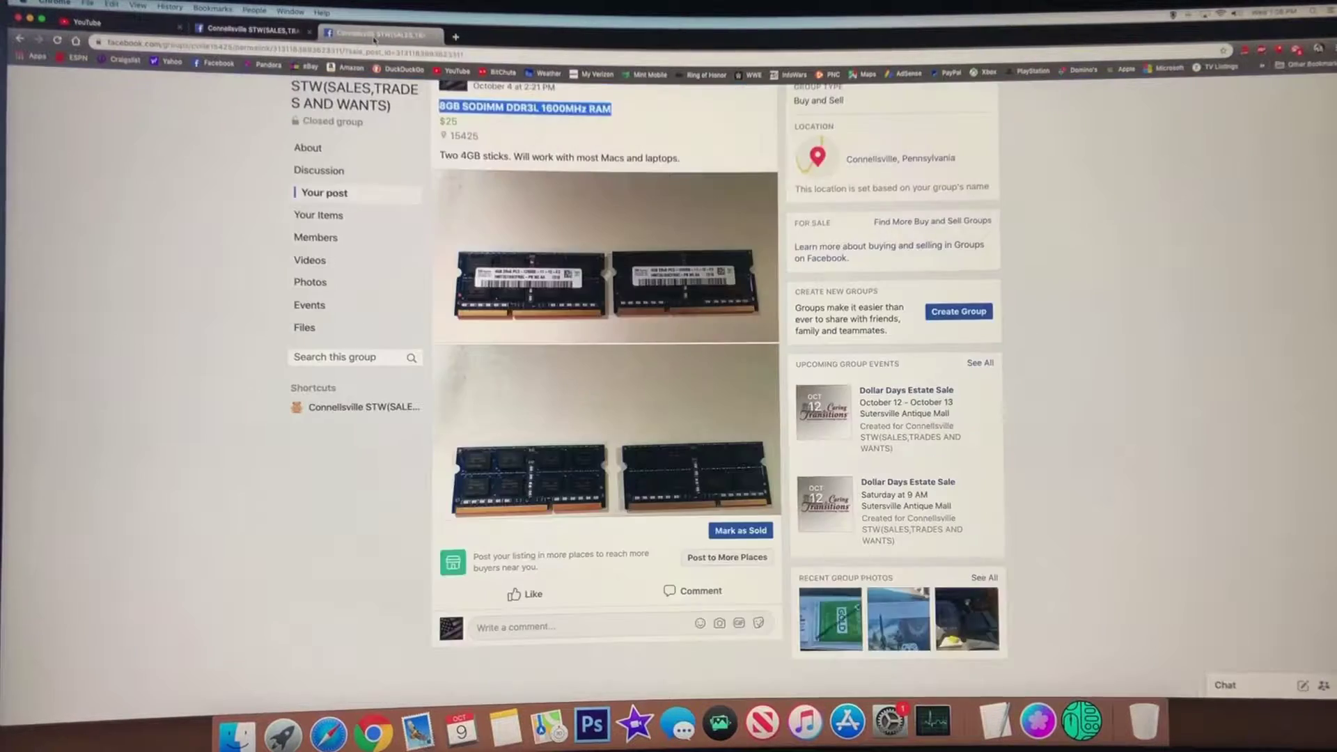
{"action": "right_click", "coordinate": [504, 107]}
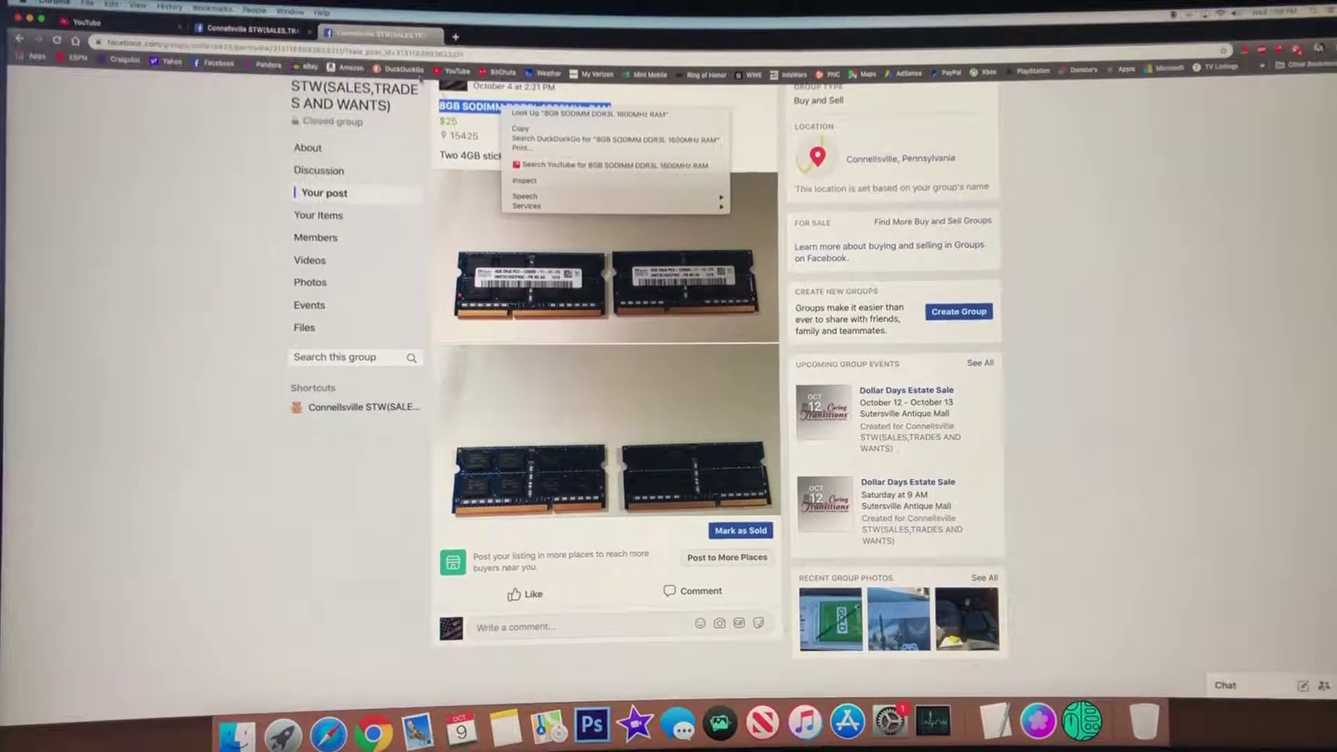
{"action": "left_click", "coordinate": [544, 126]}
{"action": "left_click", "coordinate": [376, 34]}
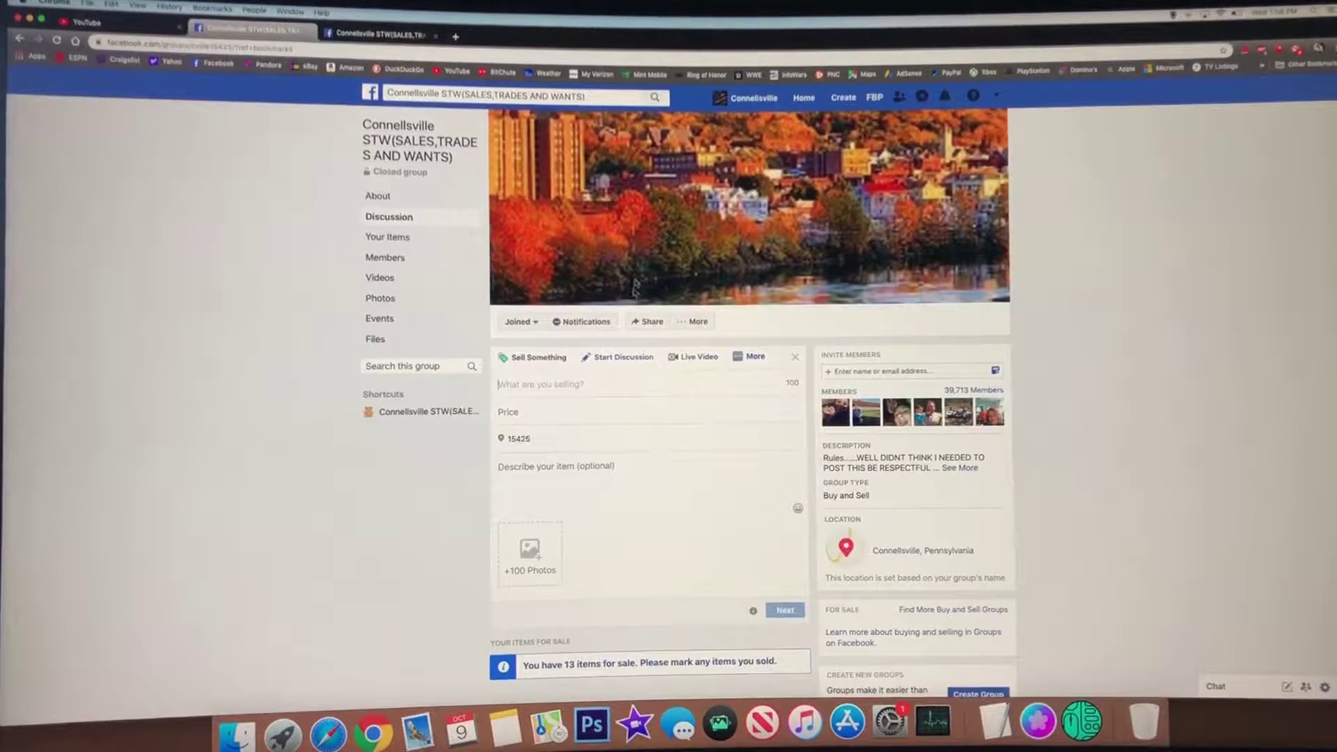
{"action": "left_click", "coordinate": [251, 29]}
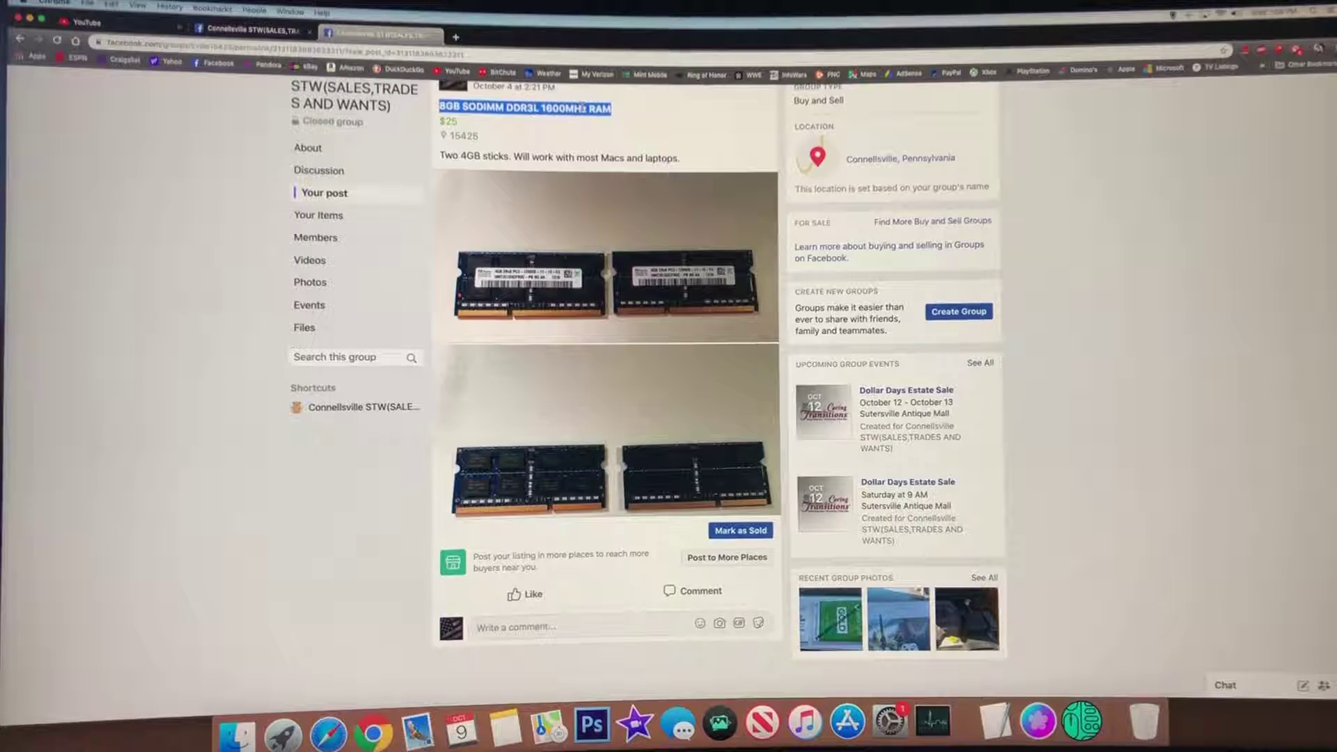
Reselect the '8GB SODIMM DDR3L 1600MHz RAM' title on the post and carry it to the sell form.
{"action": "left_click_drag", "start_coordinate": [613, 108], "coordinate": [434, 127]}
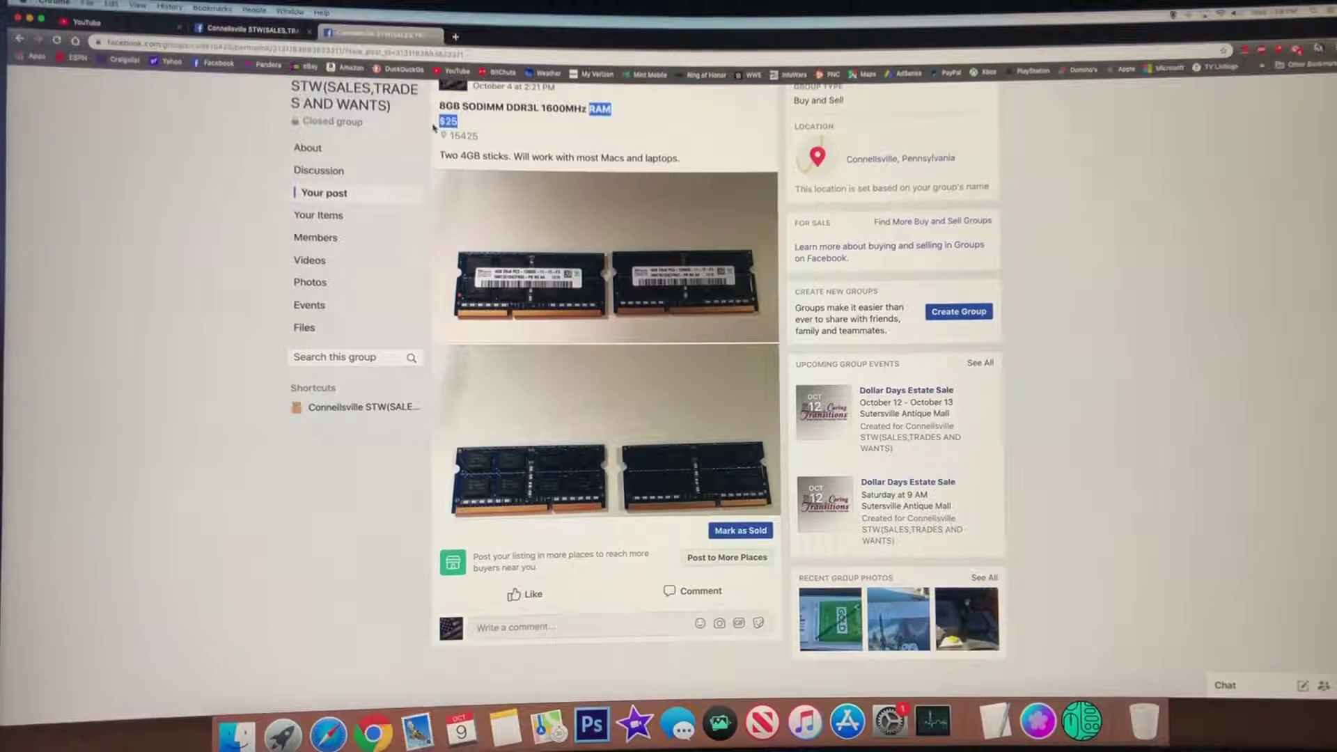
{"action": "left_click_drag", "start_coordinate": [576, 108], "coordinate": [429, 122]}
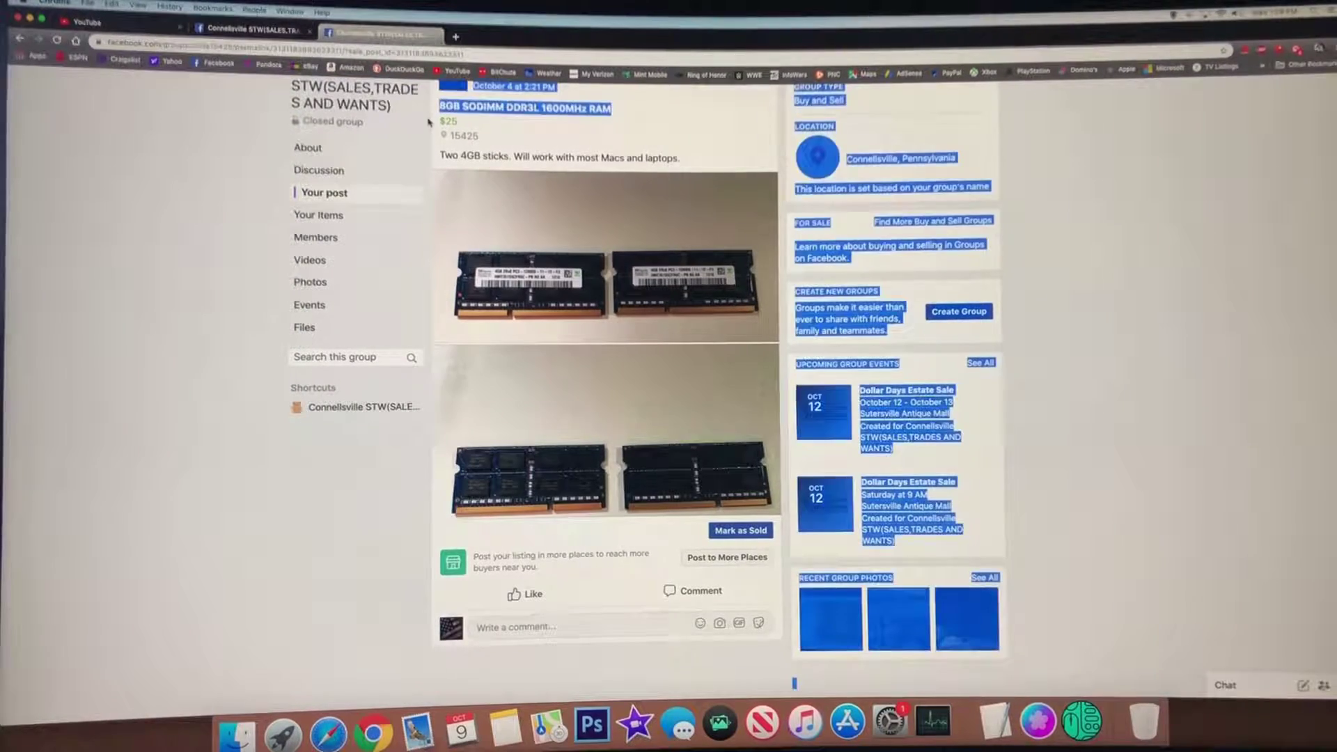
{"action": "left_click", "coordinate": [610, 114]}
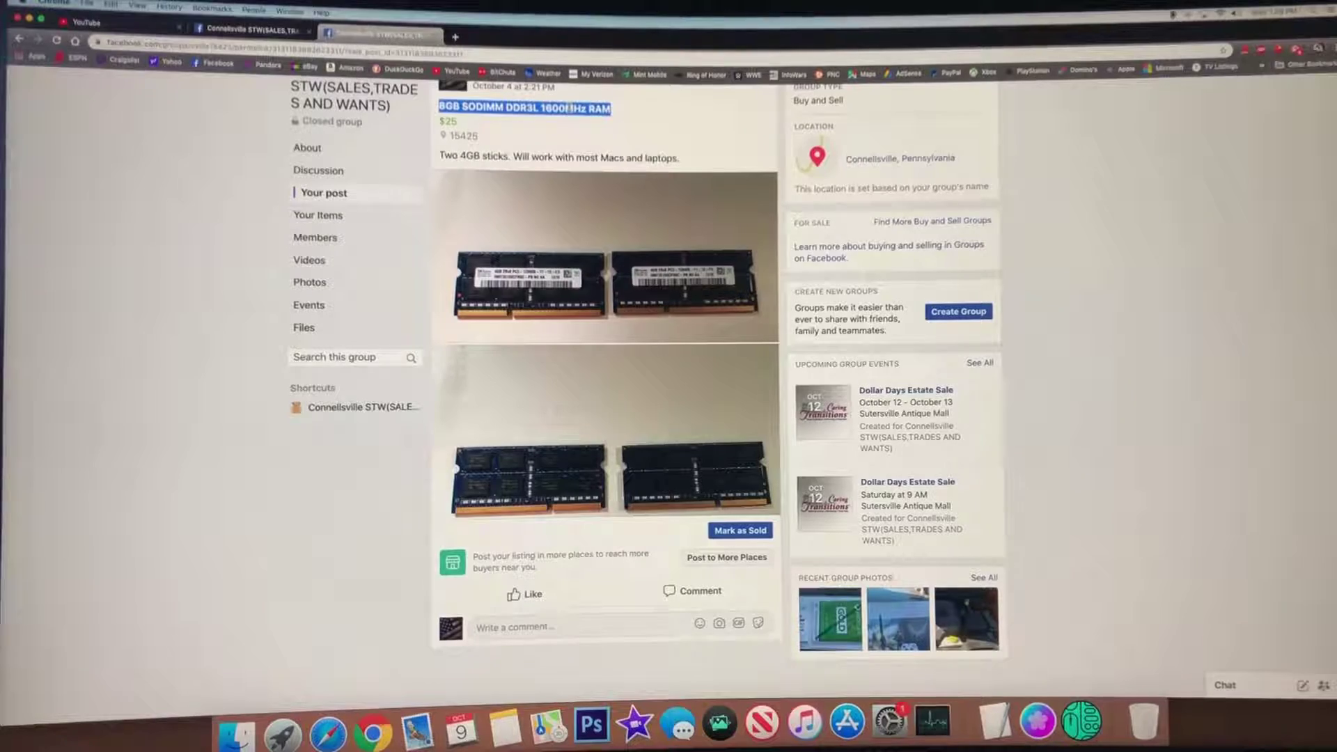
{"action": "left_click_drag", "start_coordinate": [543, 109], "coordinate": [230, 134]}
{"action": "left_click_drag", "start_coordinate": [612, 113], "coordinate": [434, 110]}
{"action": "key", "text": "super+c"}
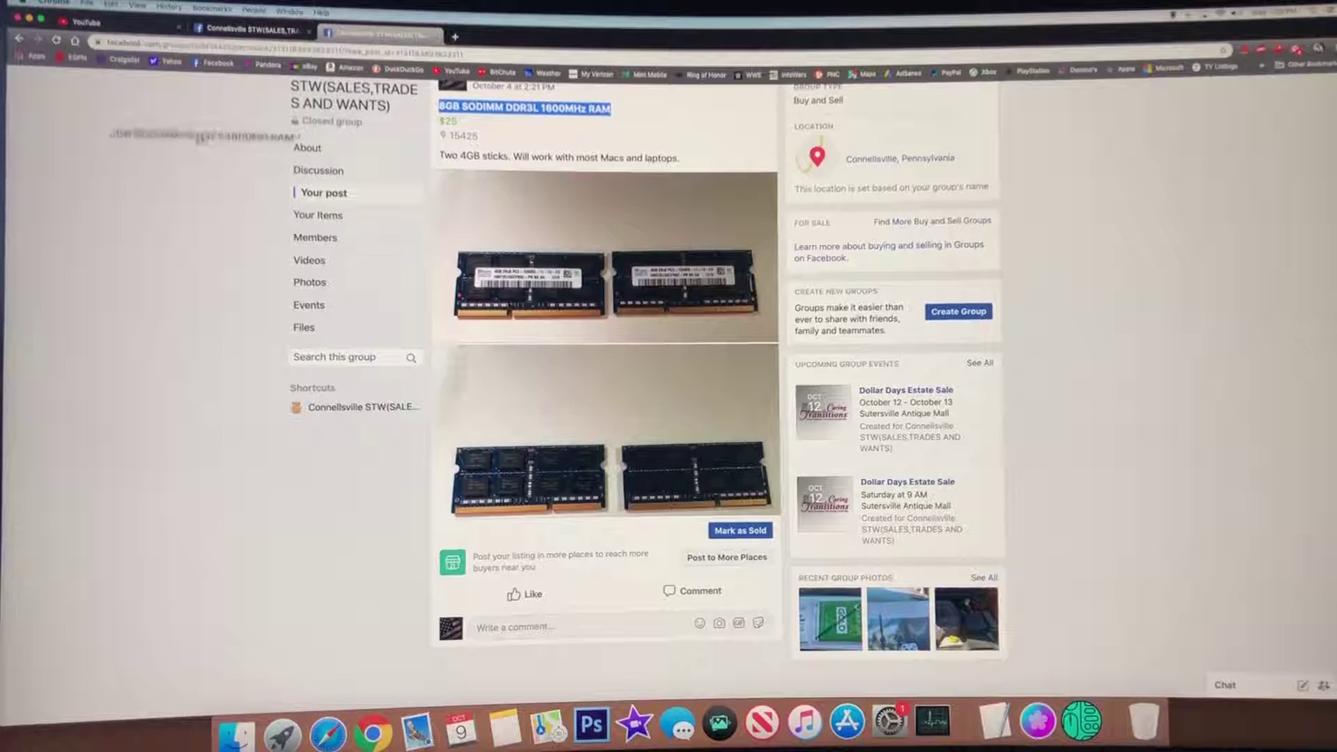
{"action": "double_click", "coordinate": [522, 107]}
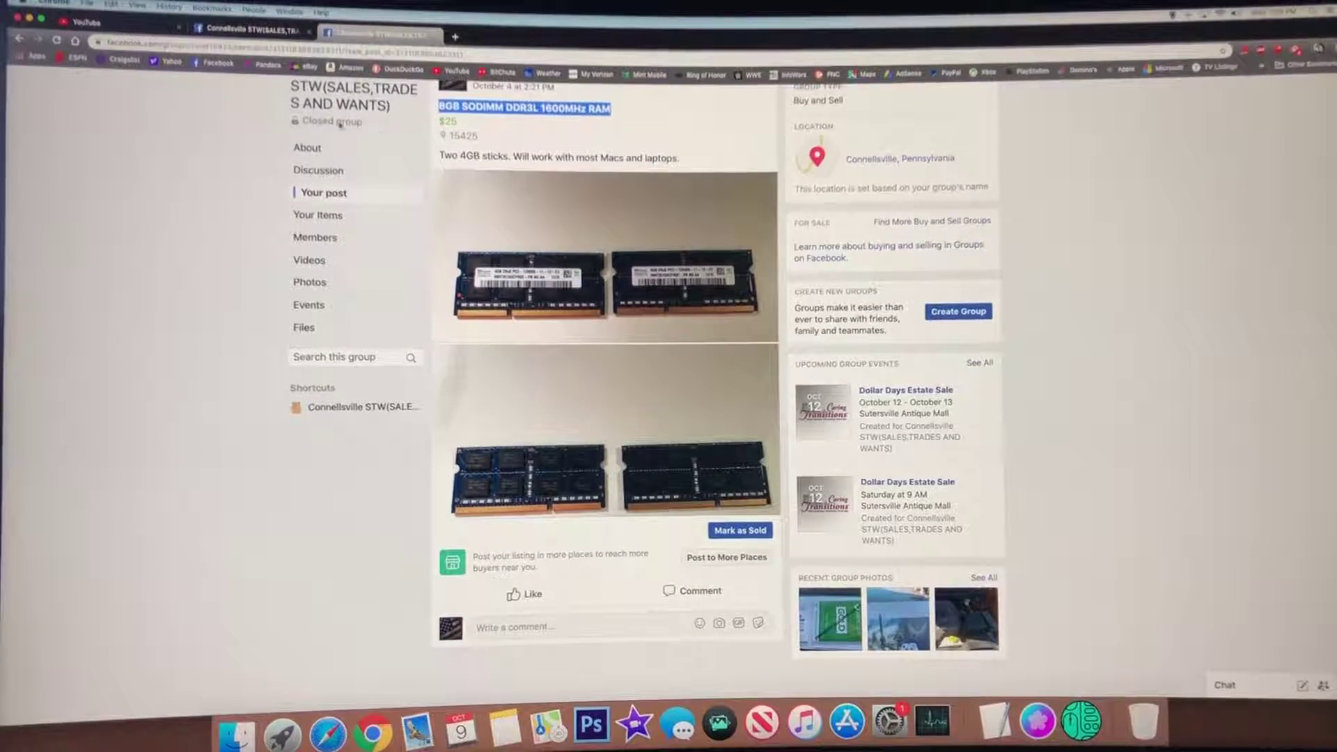
{"action": "left_click", "coordinate": [539, 108]}
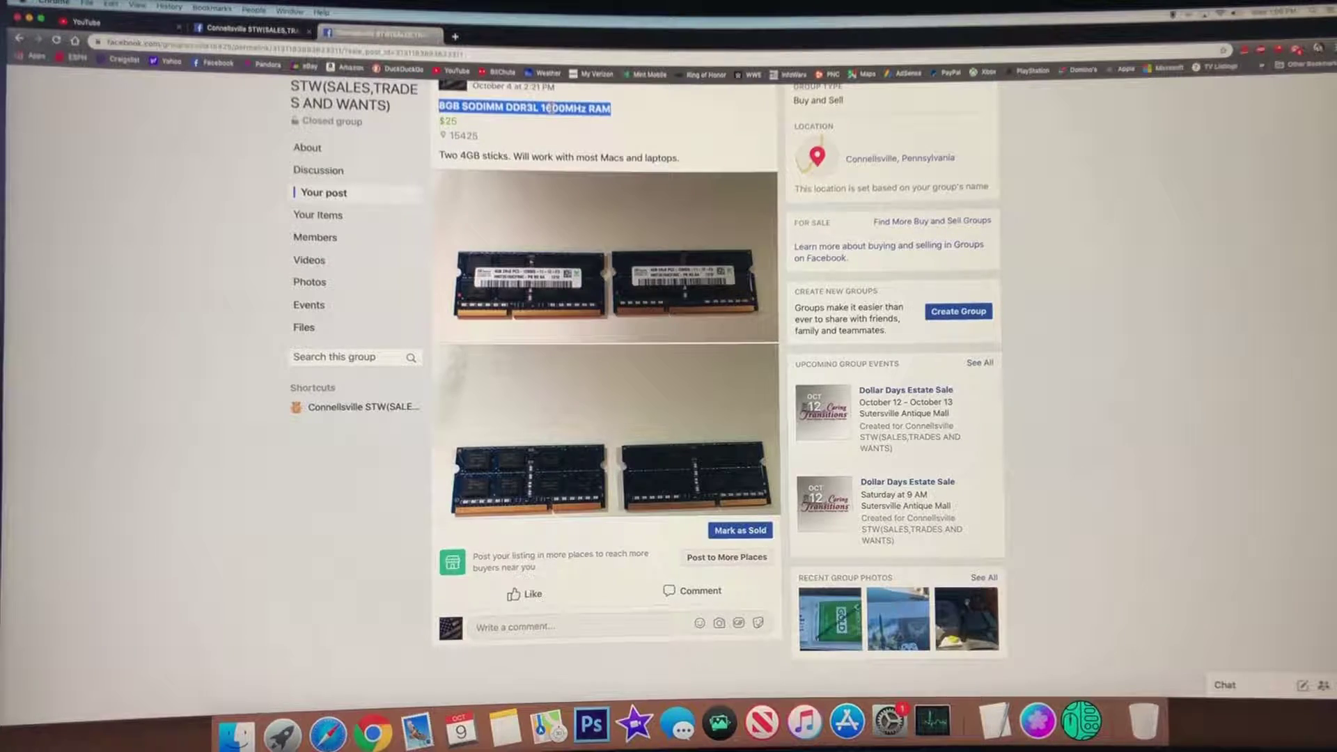
{"action": "left_click", "coordinate": [253, 29]}
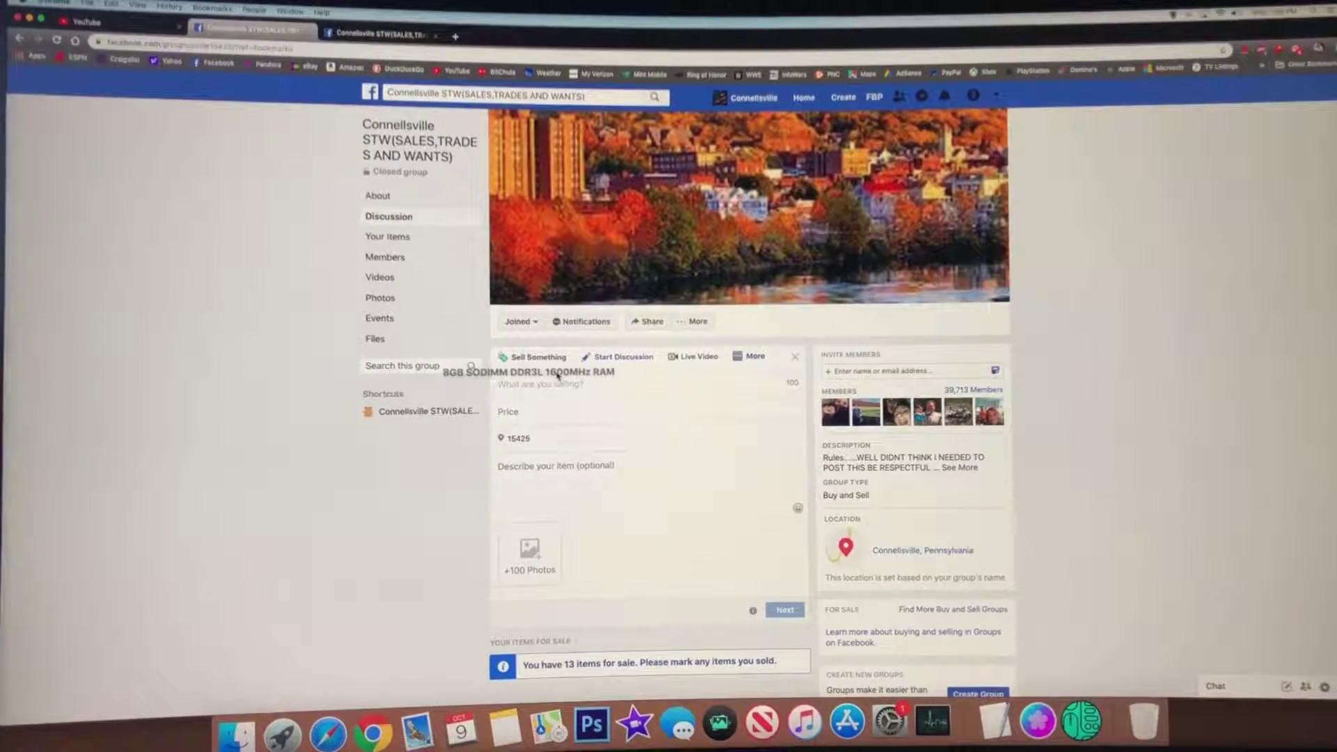
Paste the RAM title as item name and drop in 'Two 4GB sticks. Will work with most Macs and laptops.'.
{"action": "key", "text": "super+v"}
{"action": "left_click", "coordinate": [381, 34]}
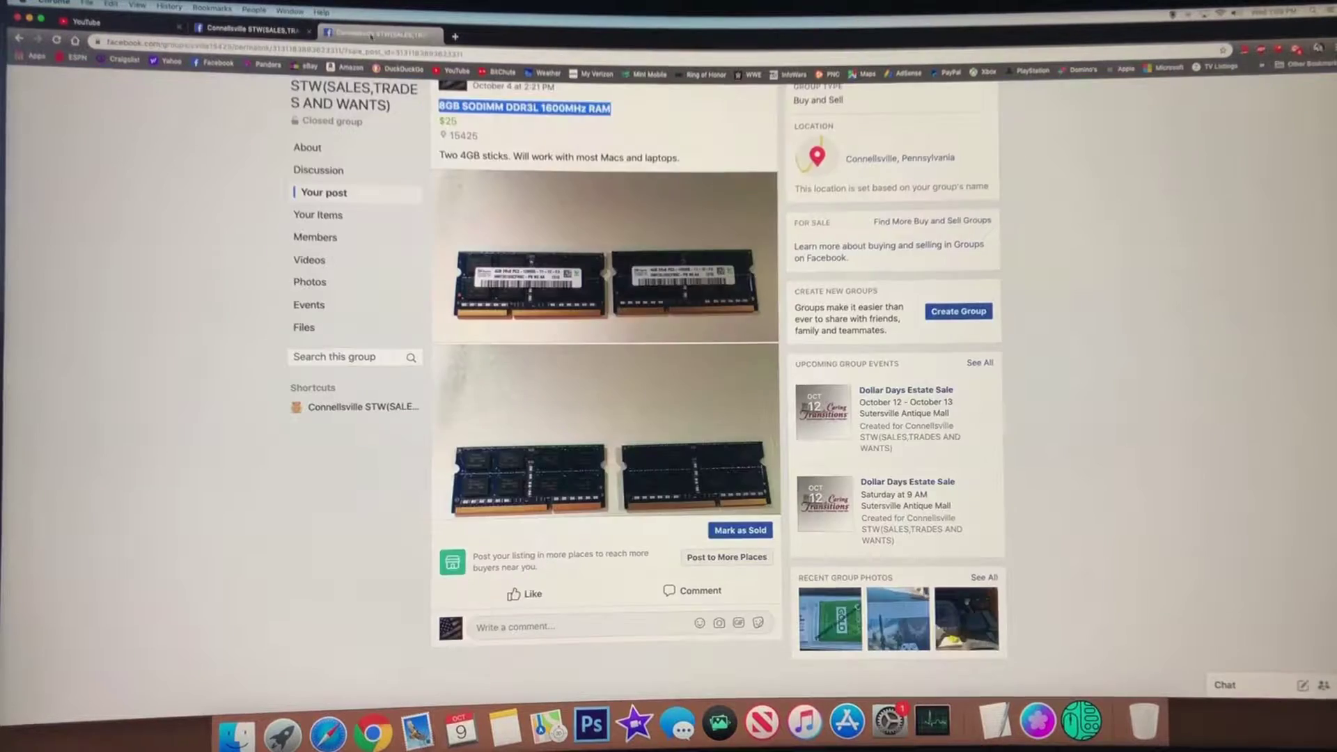
{"action": "left_click_drag", "start_coordinate": [682, 160], "coordinate": [449, 157]}
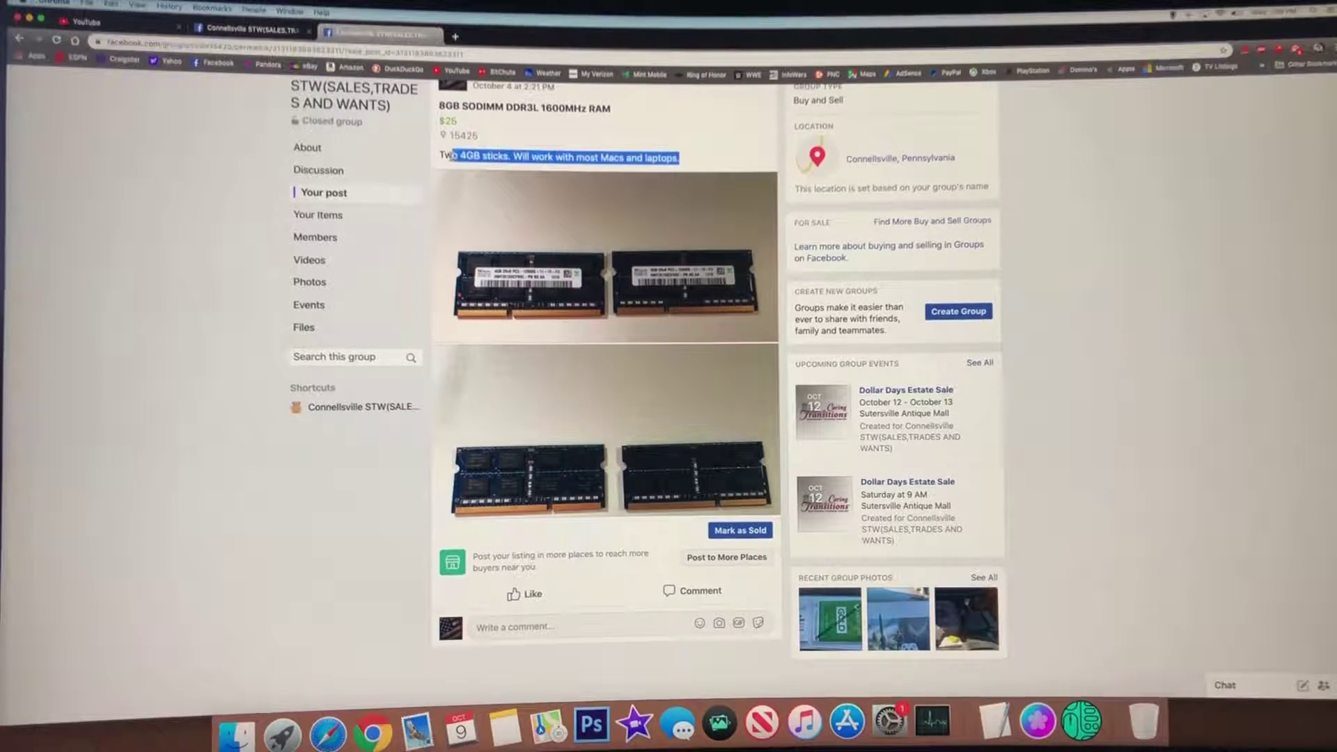
{"action": "double_click", "coordinate": [469, 157]}
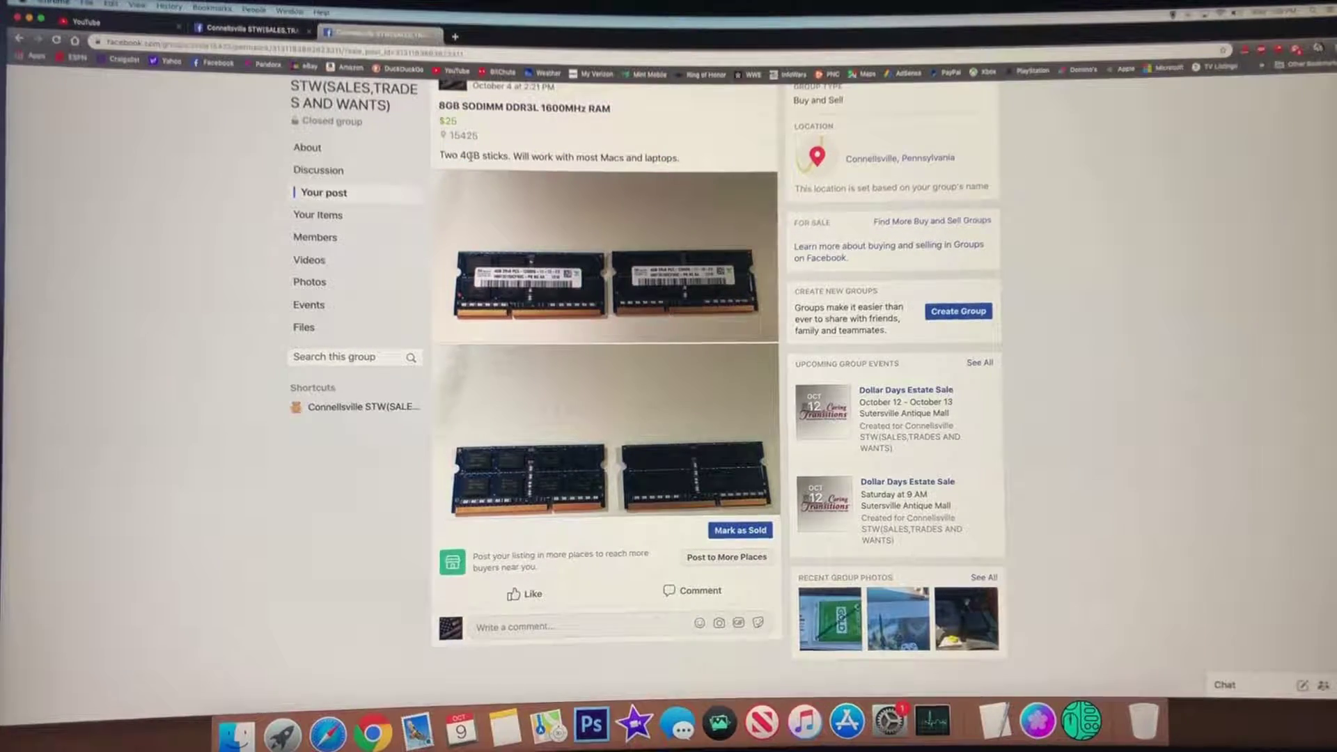
{"action": "left_click", "coordinate": [469, 157]}
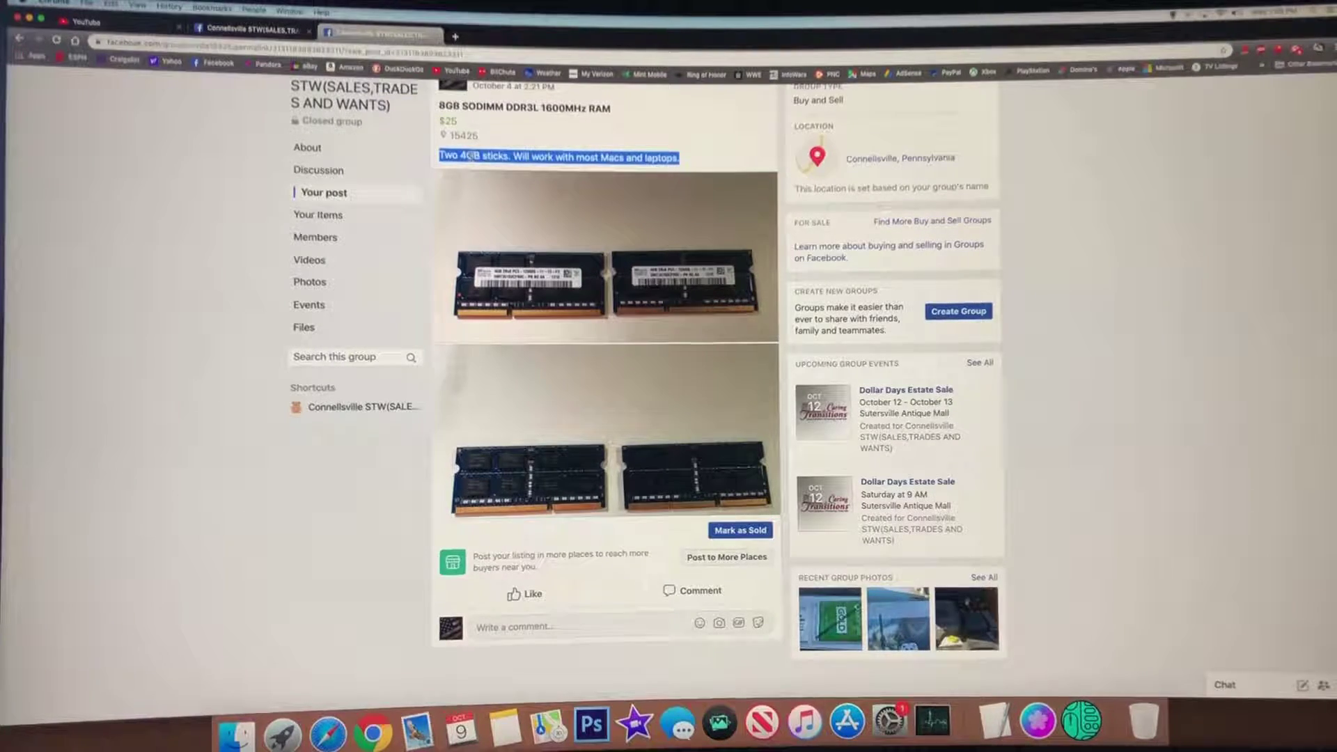
{"action": "mouse_move", "coordinate": [470, 157]}
{"action": "left_mouse_down"}
{"action": "mouse_move", "coordinate": [384, 154]}
{"action": "mouse_move", "coordinate": [582, 472]}
{"action": "left_mouse_up"}
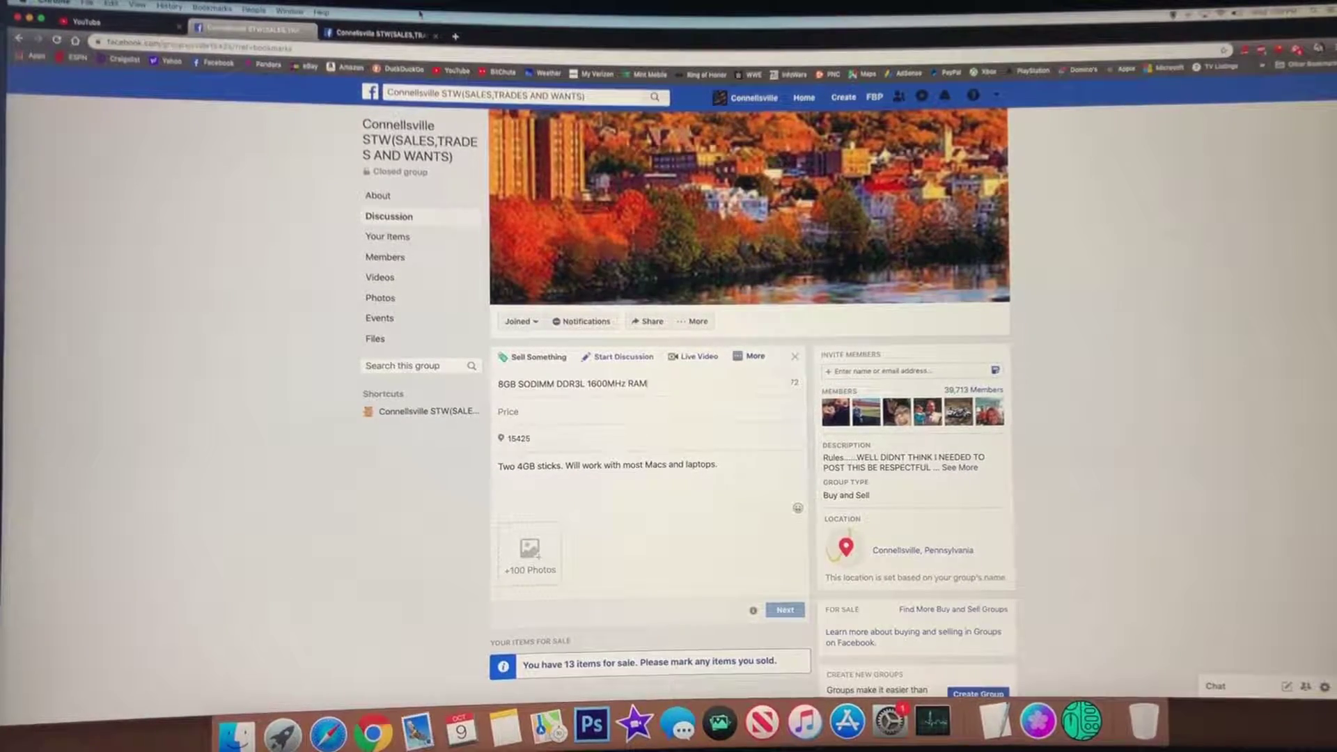
{"action": "left_click", "coordinate": [251, 30]}
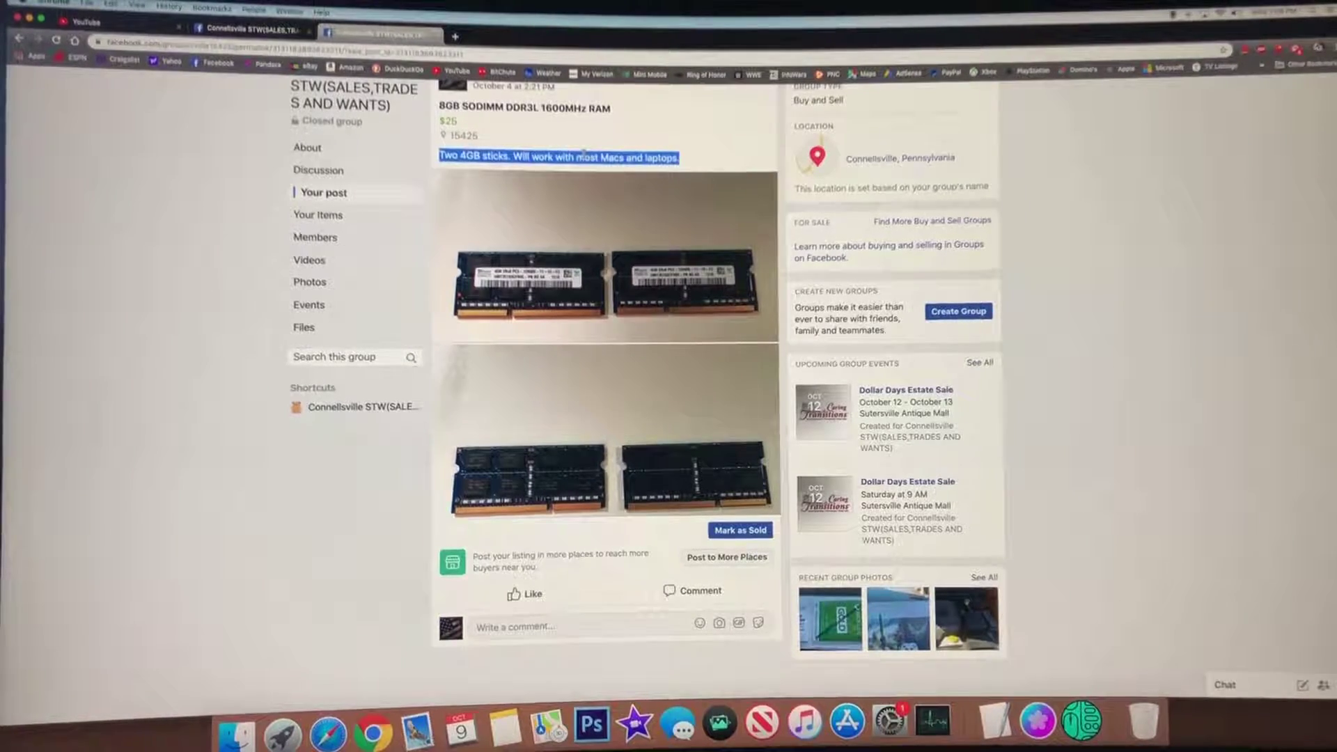
{"action": "left_click", "coordinate": [605, 162]}
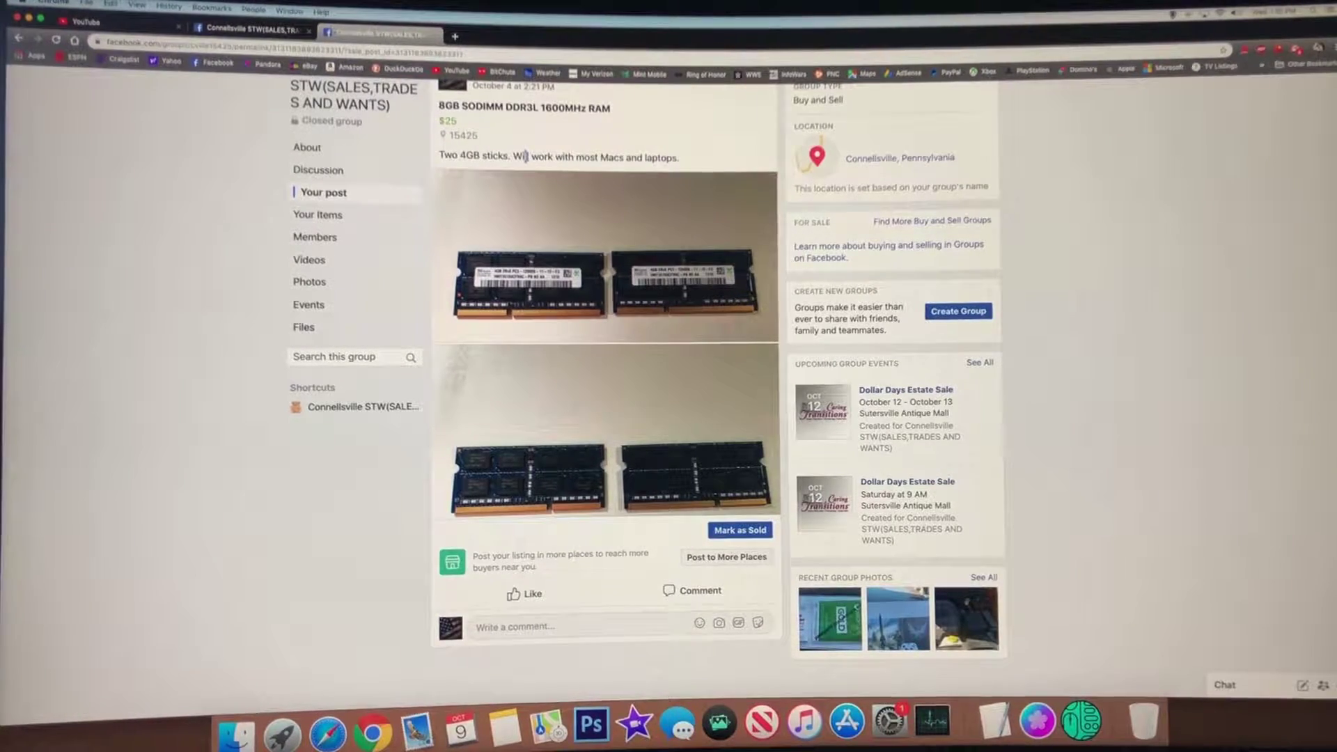
{"action": "triple_click", "coordinate": [528, 157]}
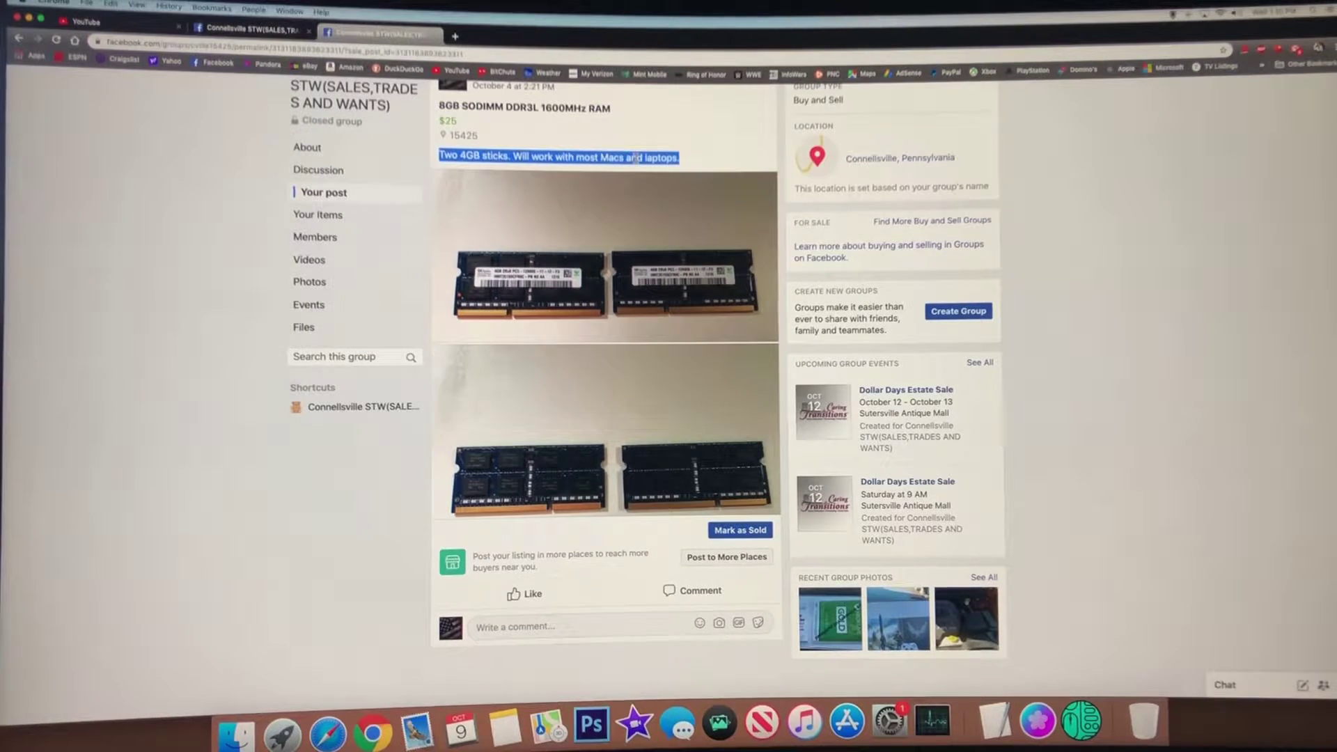
{"action": "left_click", "coordinate": [635, 158]}
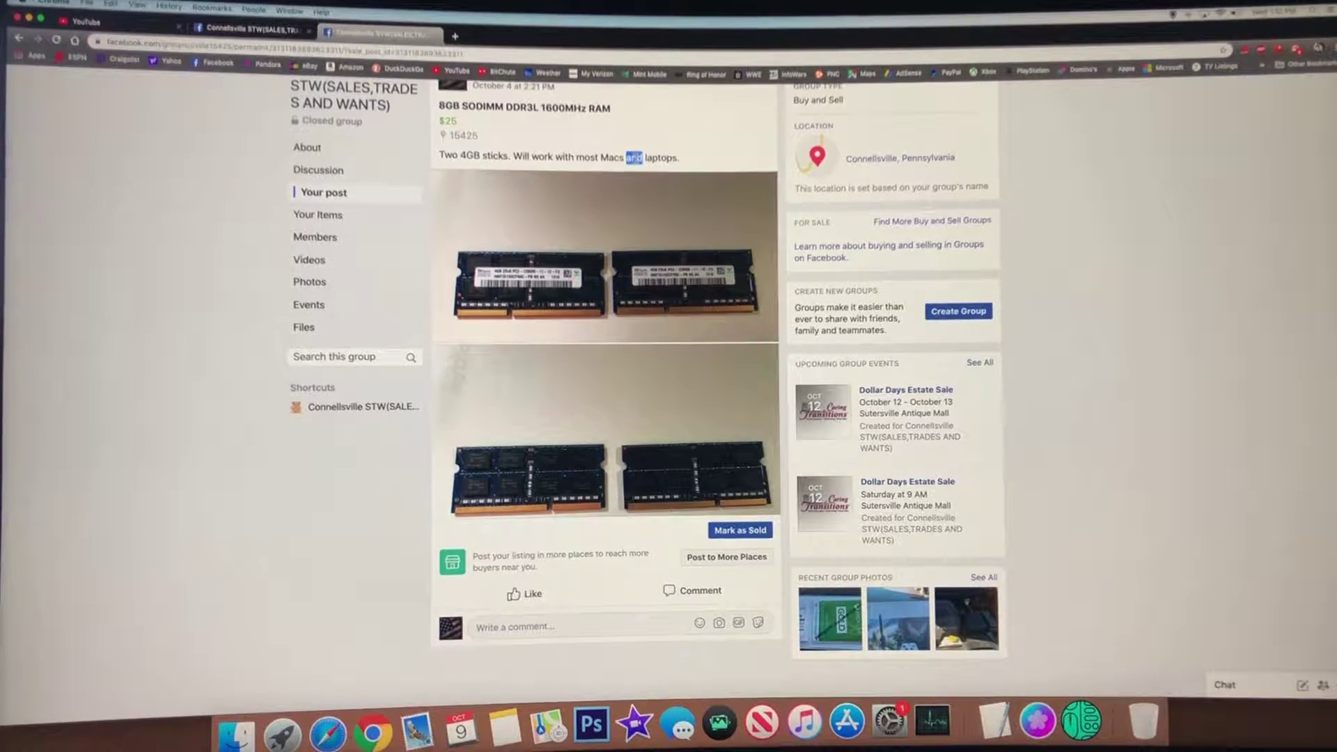
{"action": "triple_click", "coordinate": [634, 158]}
{"action": "left_click_drag", "start_coordinate": [634, 157], "coordinate": [294, 48]}
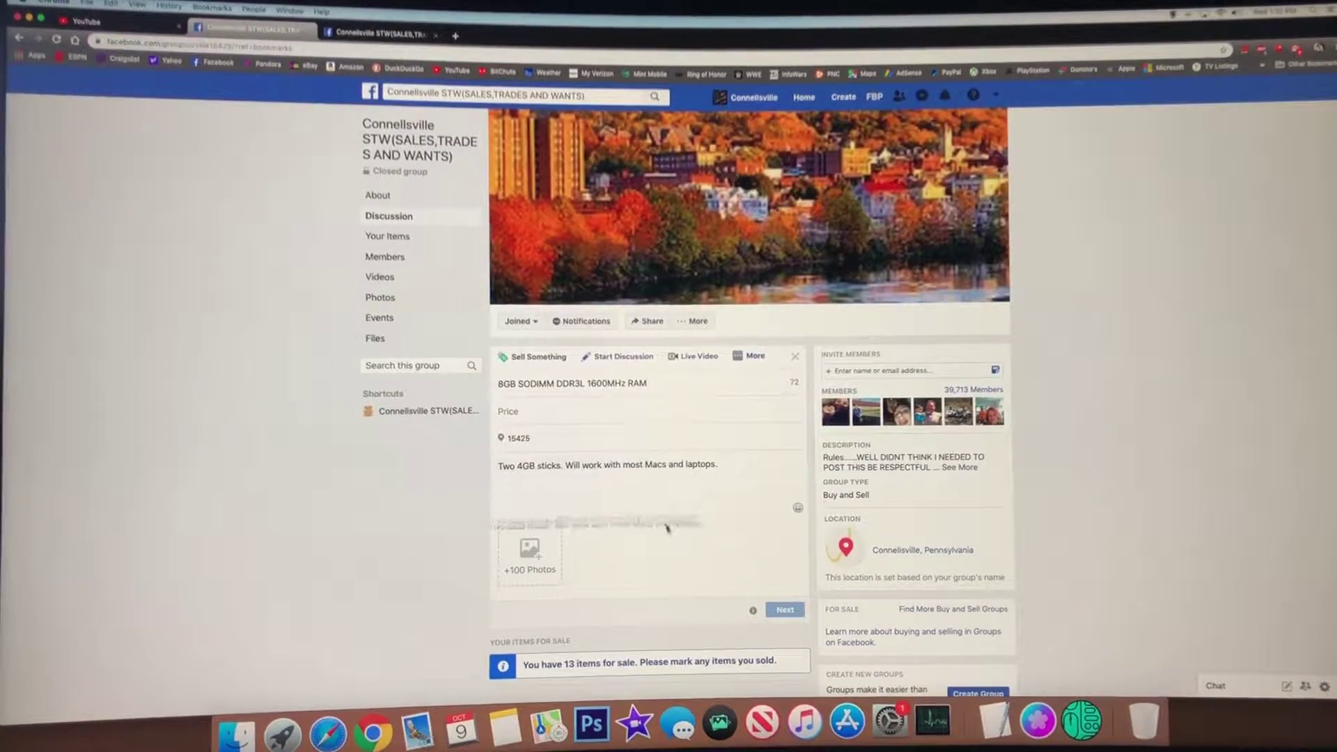
{"action": "left_click_drag", "start_coordinate": [293, 48], "coordinate": [681, 493]}
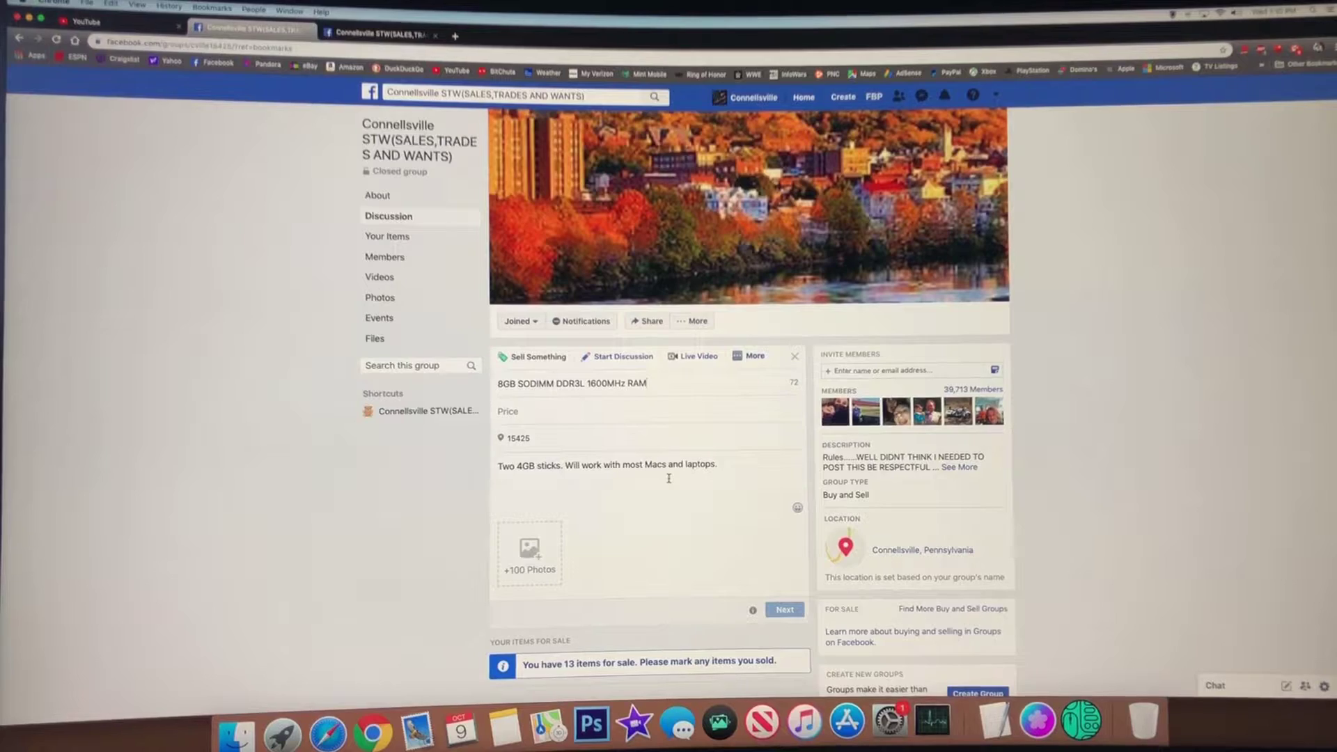
{"action": "left_click", "coordinate": [382, 34]}
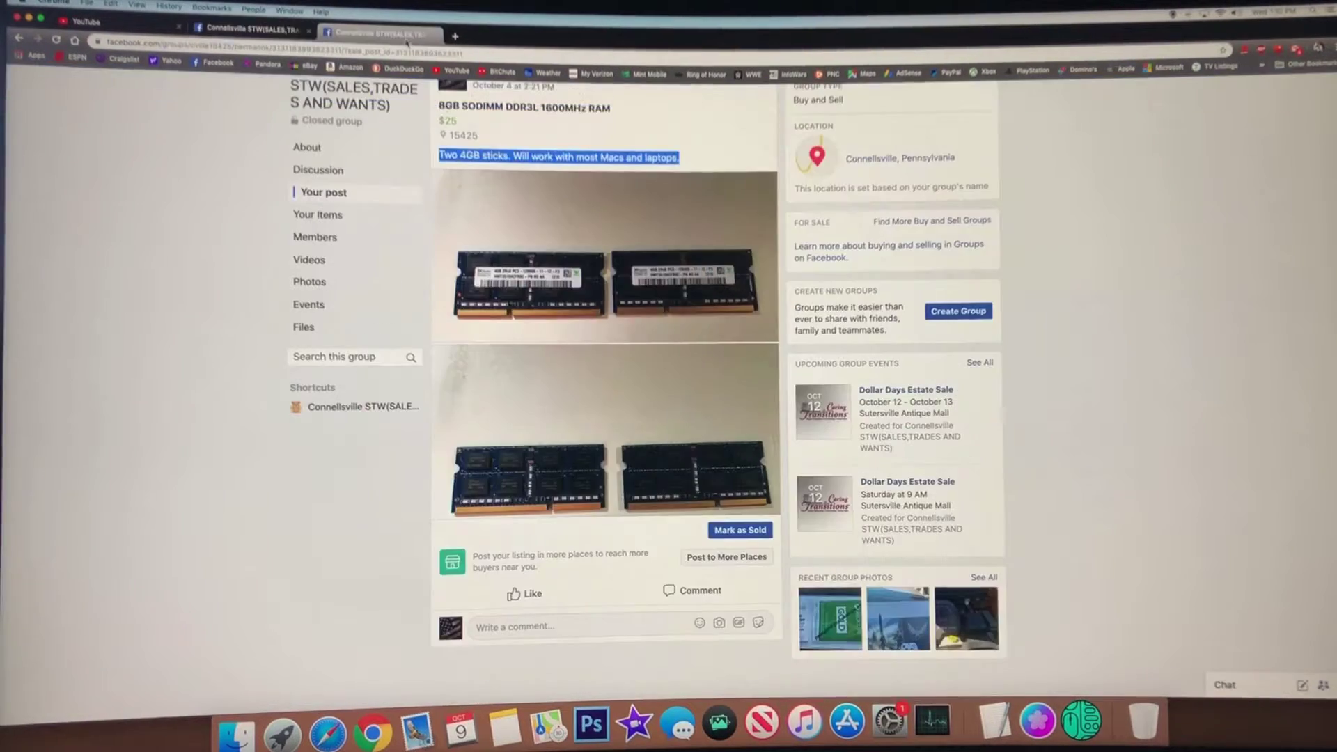